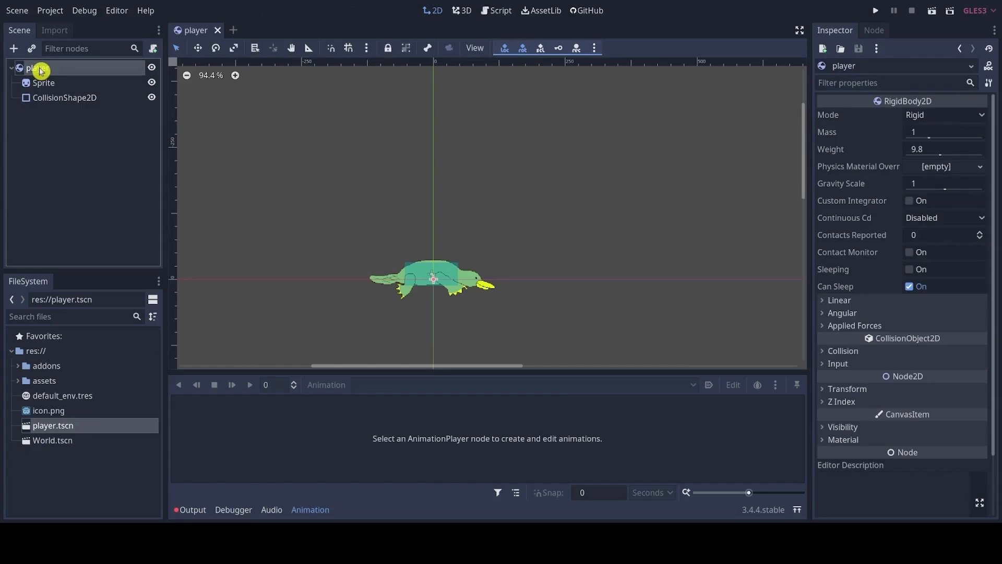
# - Add an AnimationPlayer node as a child of the player node
pyautogui.click(14, 48)
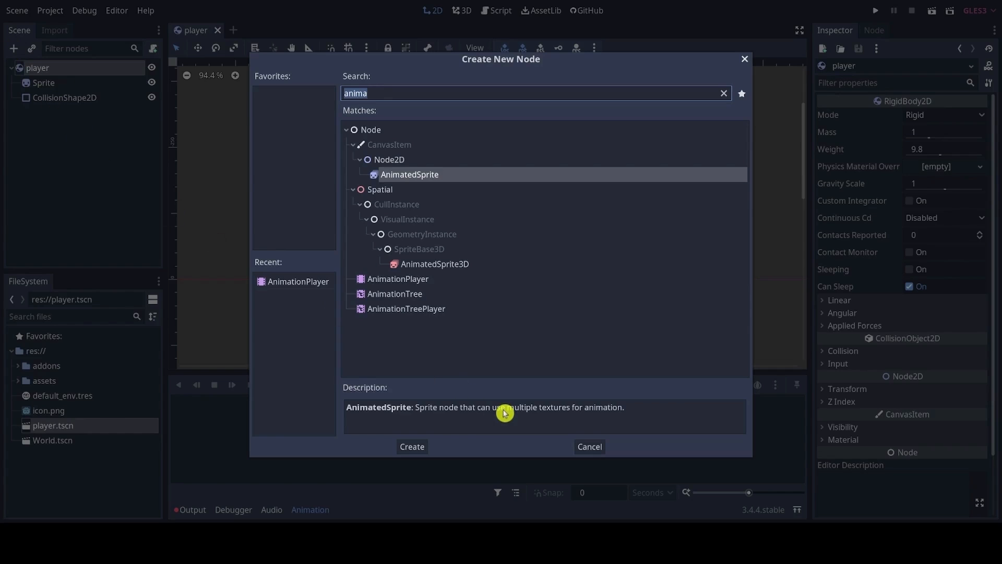
pyautogui.write('anima')
pyautogui.click(414, 278)
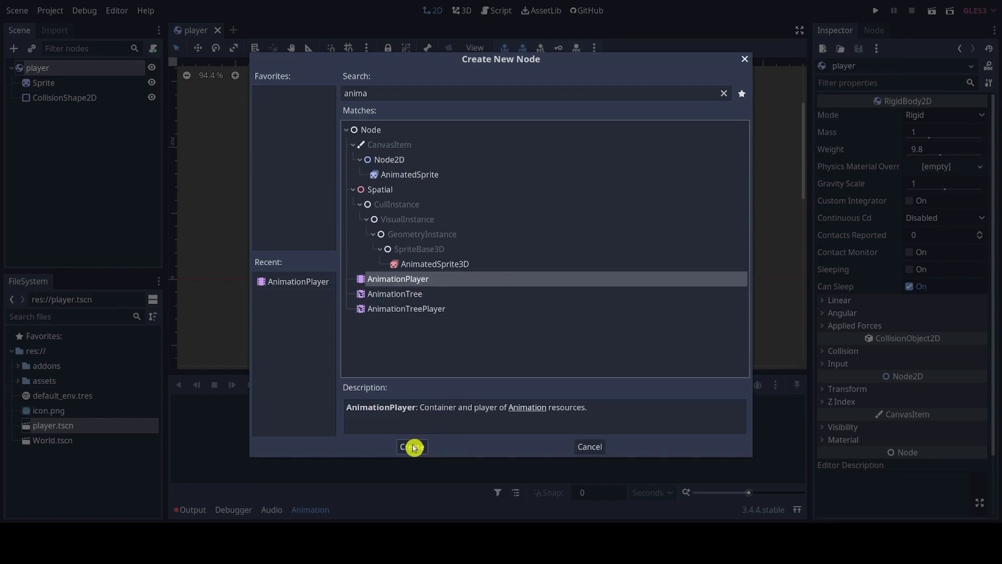
pyautogui.click(413, 447)
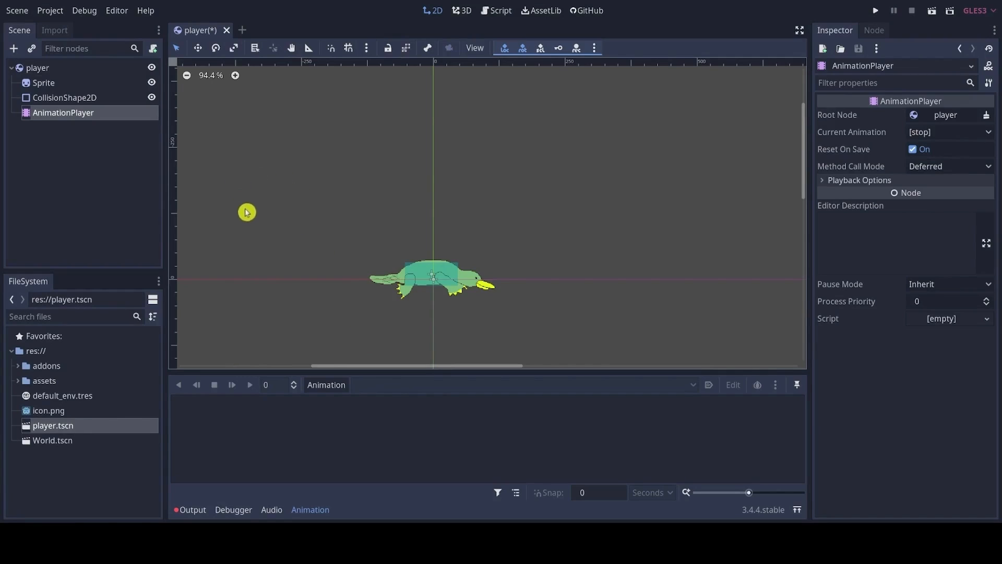
# - Create a new animation named idle in the AnimationPlayer
pyautogui.click(334, 386)
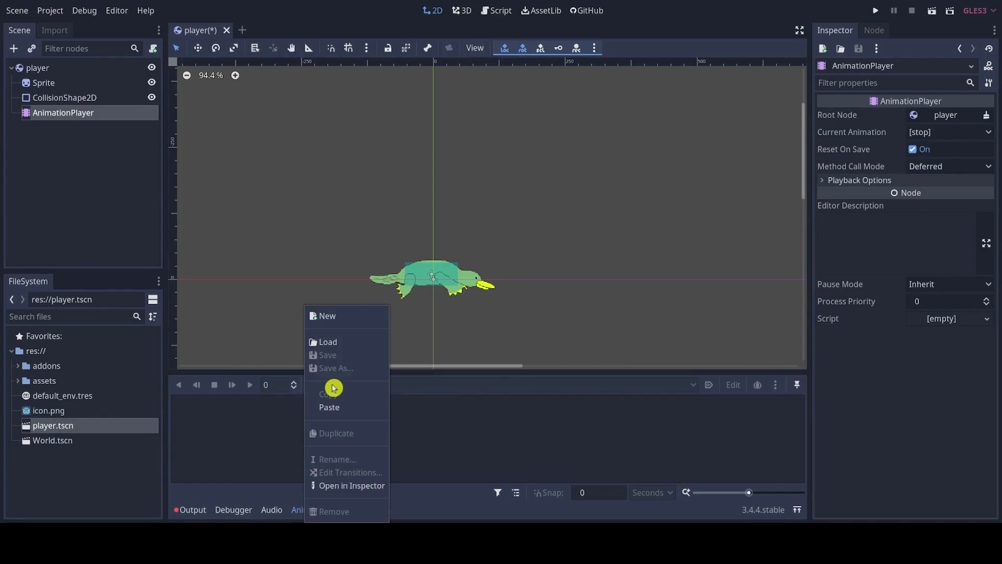
pyautogui.click(365, 317)
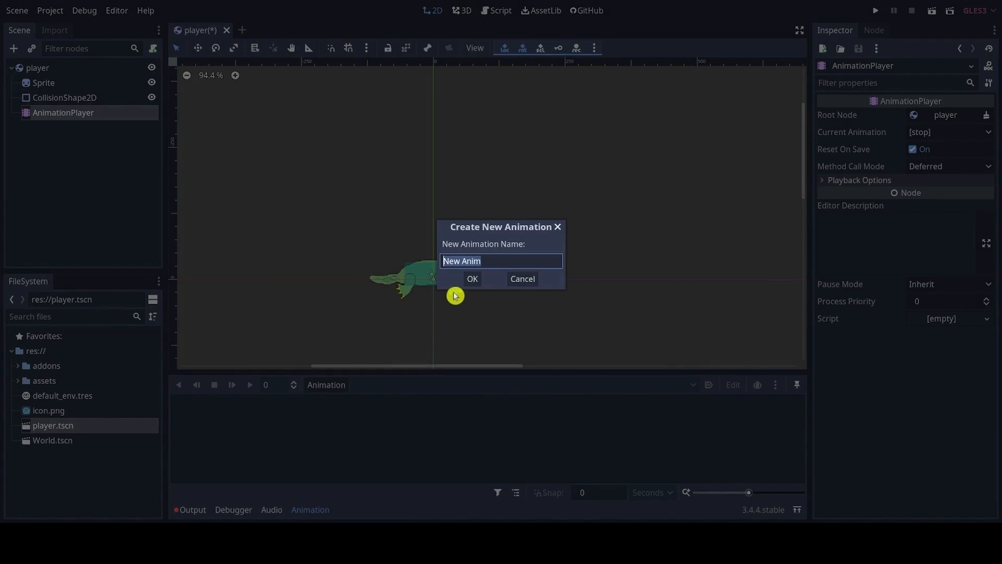
pyautogui.write('idle')
pyautogui.click(471, 279)
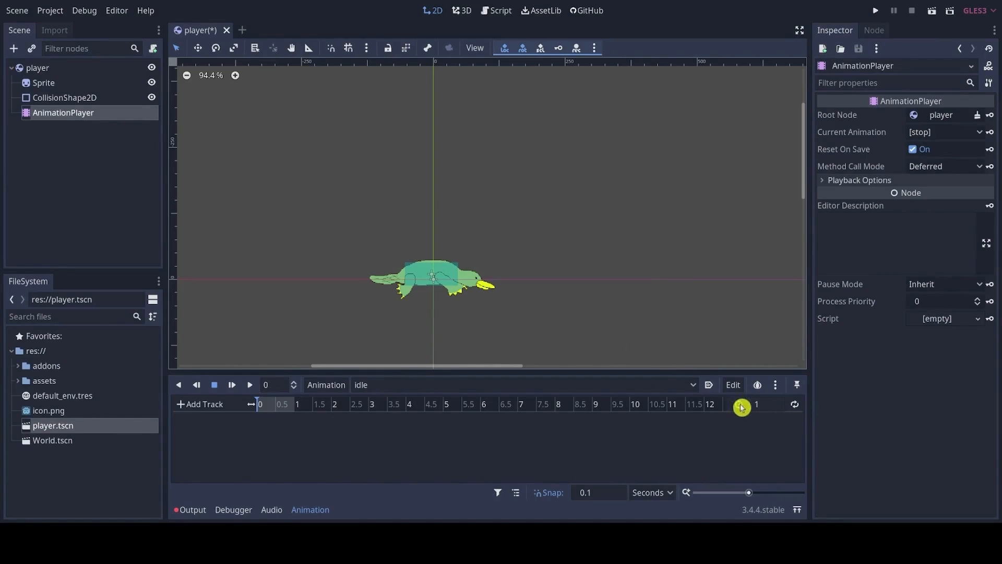
# - Set the length of the idle animation to 1.6 seconds
pyautogui.click(763, 404)
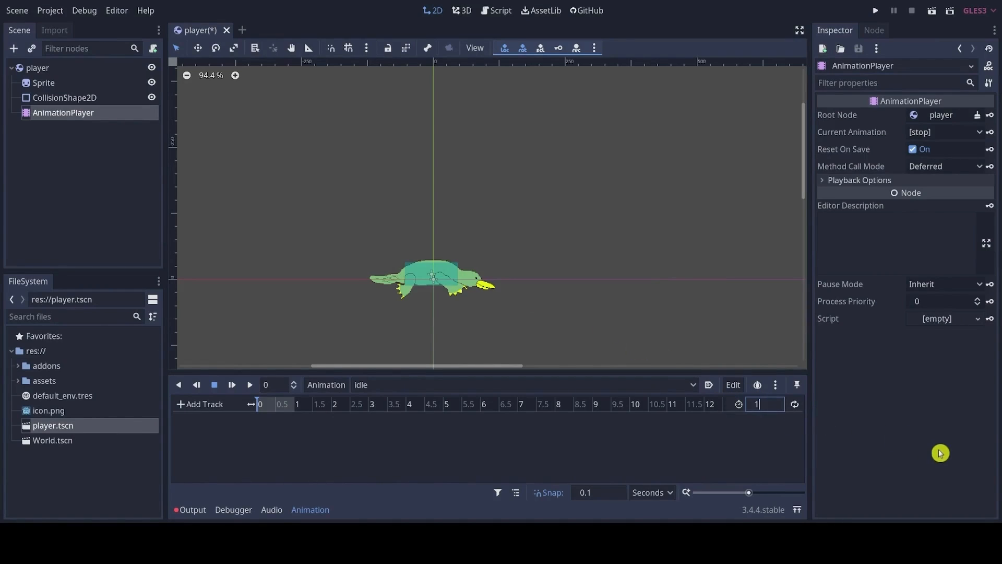
pyautogui.write('.6')
pyautogui.press('Return')
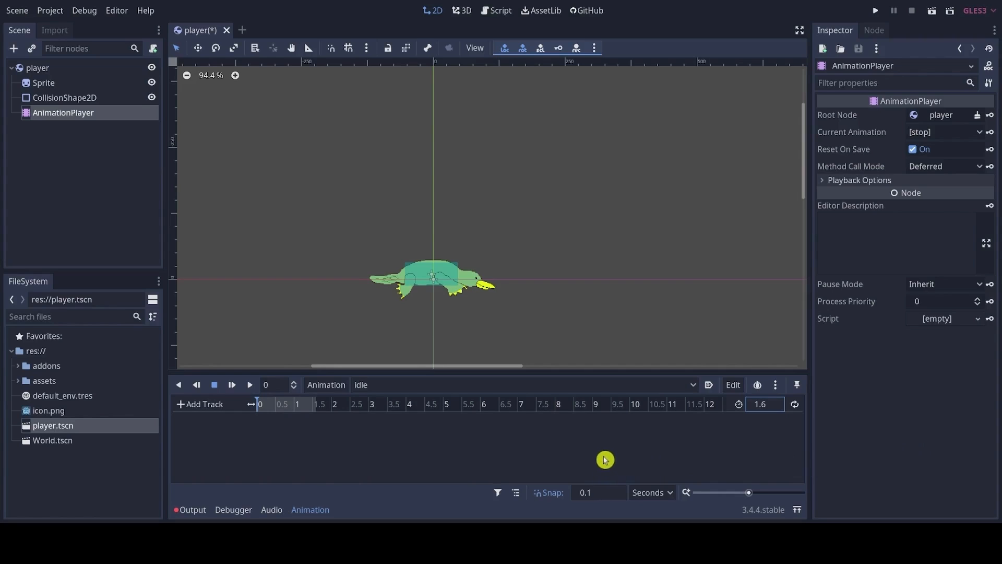
pyautogui.click(799, 379)
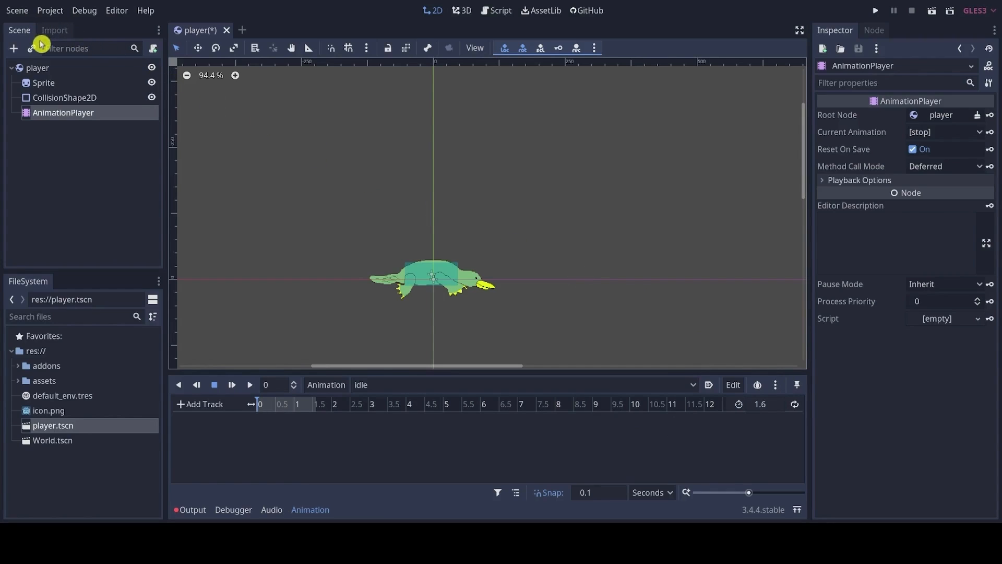
# - Key the Sprite's Frame value 0 at time 0 in the idle animation, creating the frame track and a RESET track
pyautogui.click(46, 84)
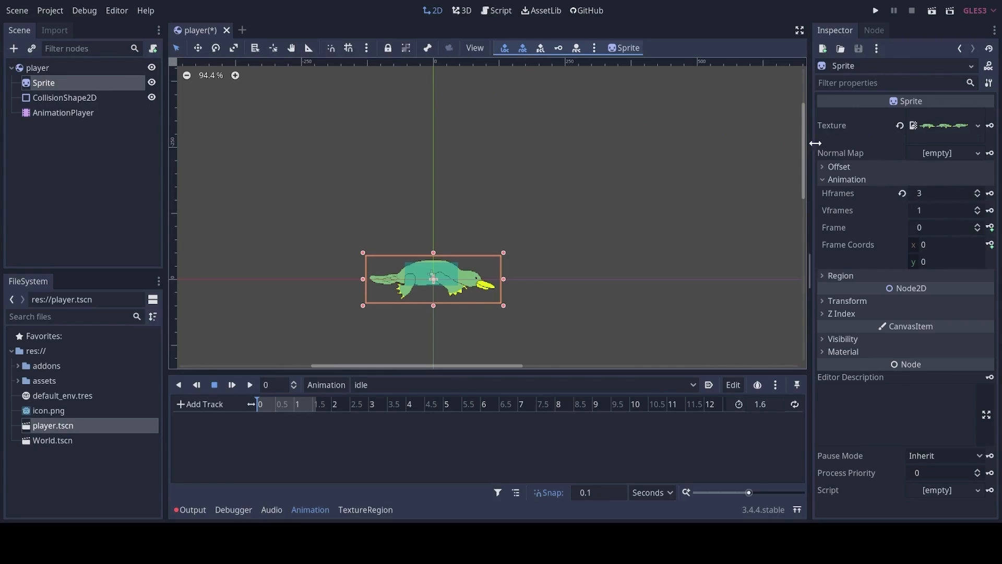
pyautogui.click(992, 230)
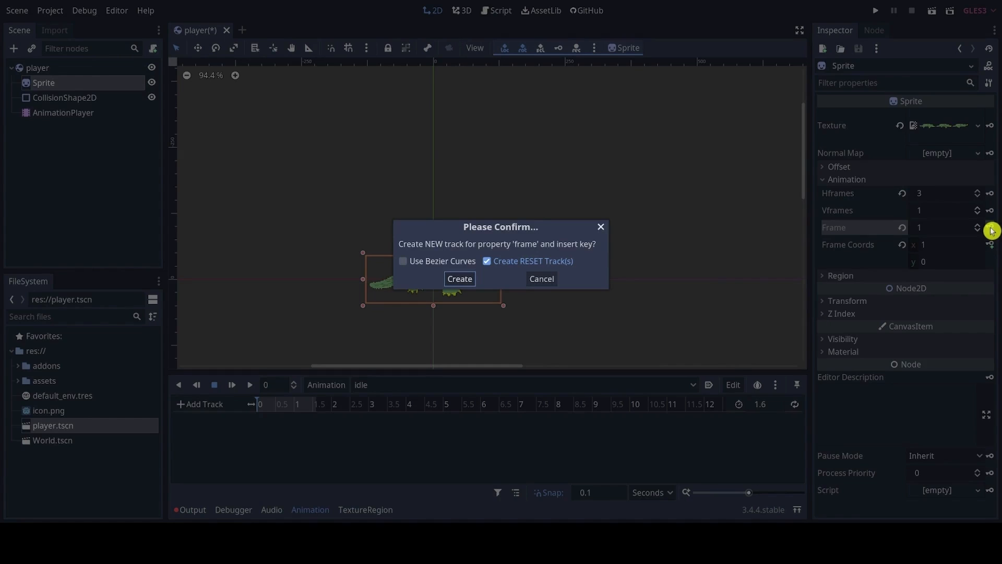
pyautogui.click(460, 279)
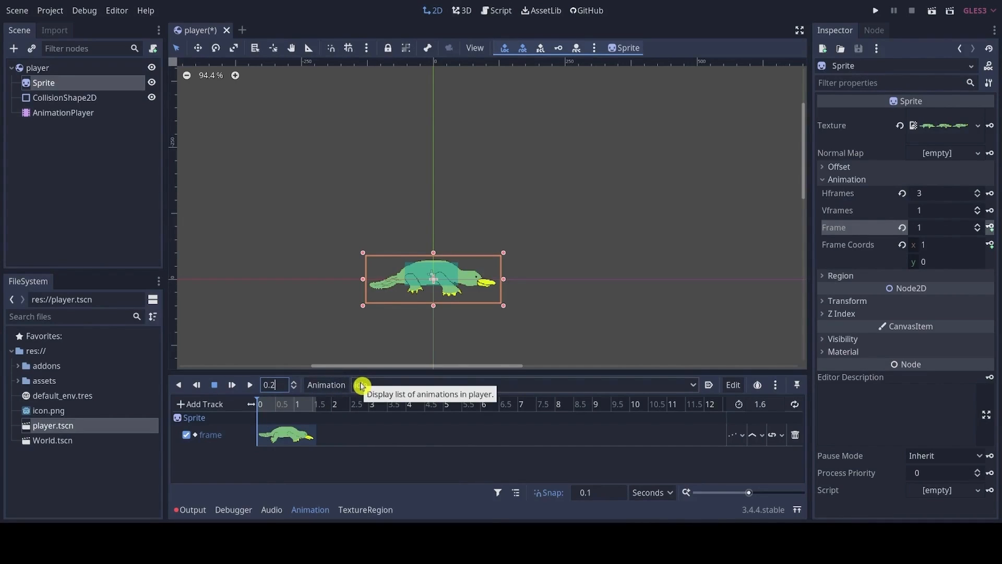
# - Key the Sprite's Frame value 1 at 0.2 seconds in the idle animation
pyautogui.press('Return')
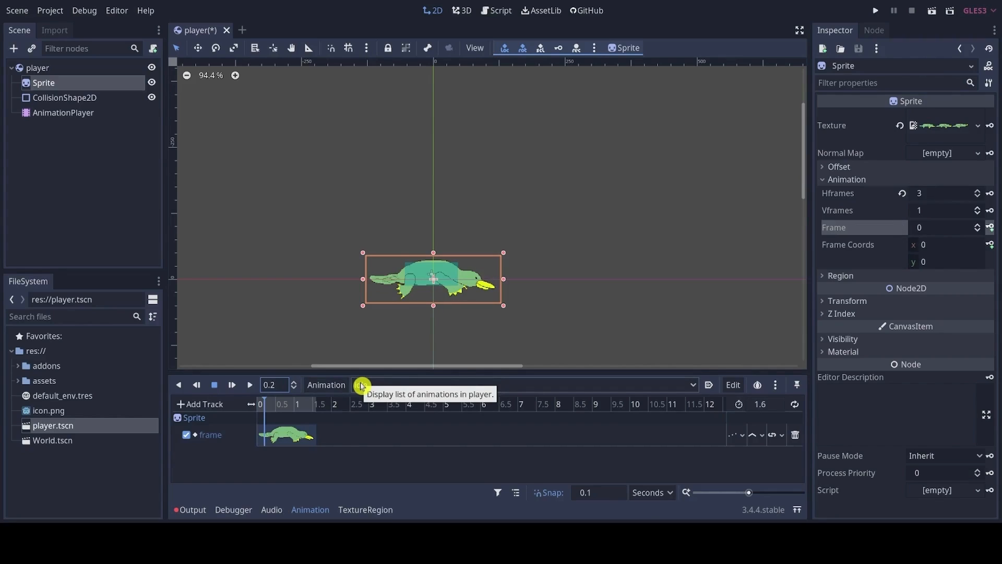
pyautogui.click(977, 225)
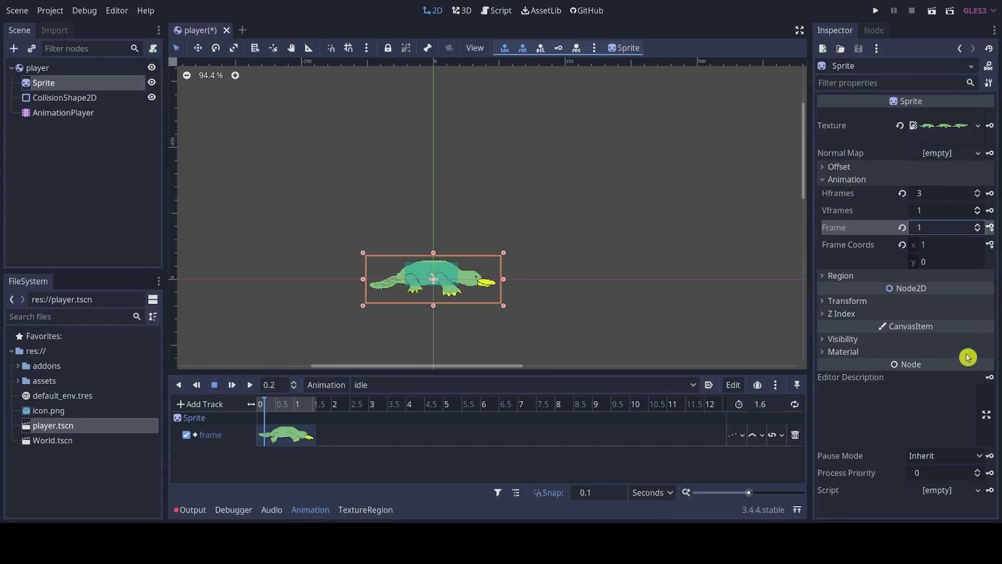
pyautogui.click(992, 229)
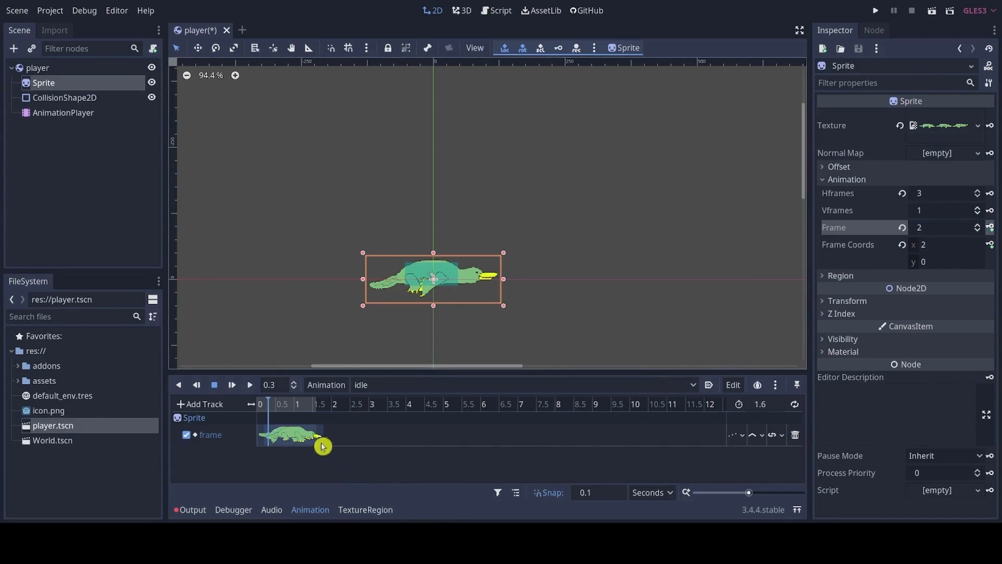
# - Key the Sprite's Frame value 2 at 0.4 seconds in the idle animation
pyautogui.click(275, 385)
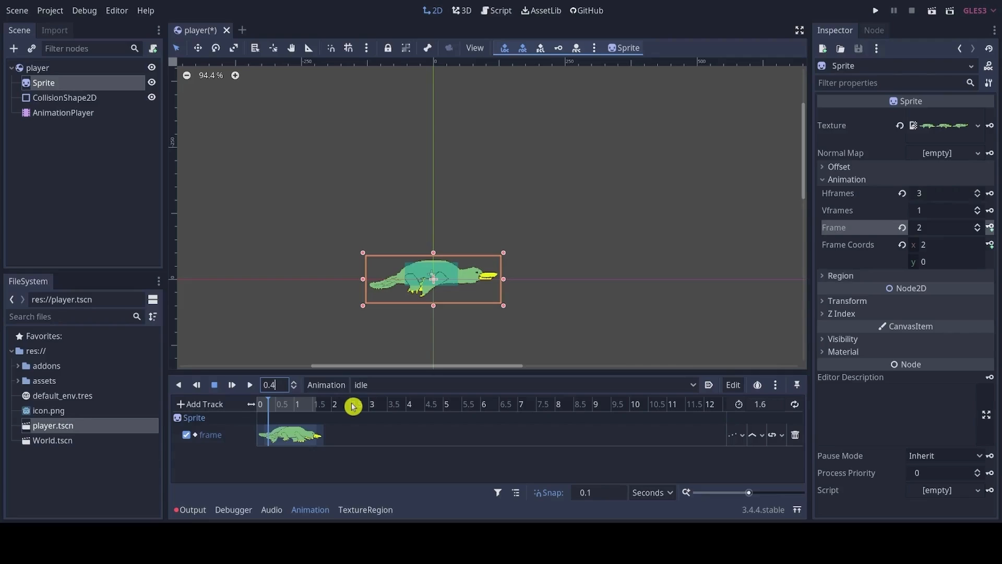
pyautogui.write('4')
pyautogui.press('Return')
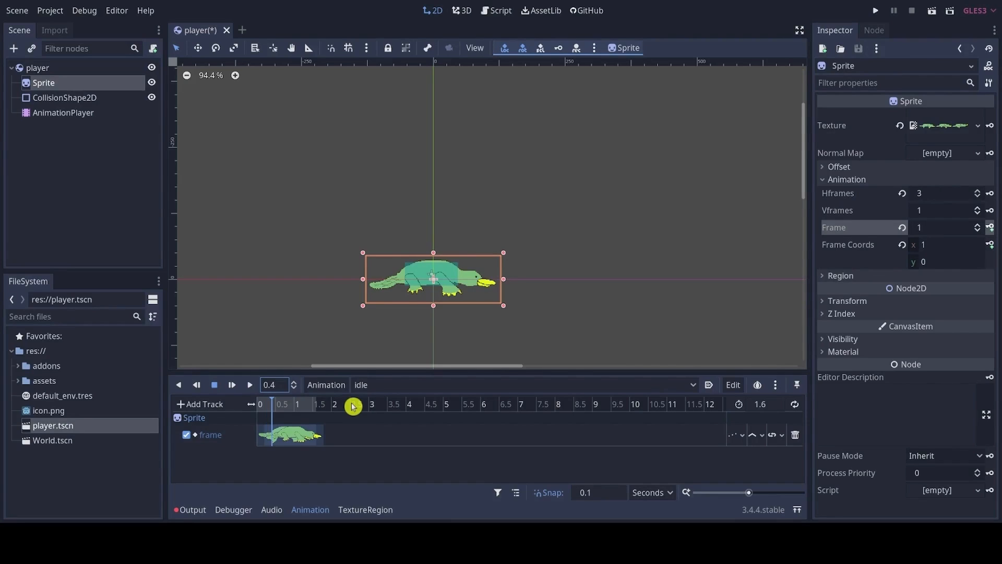
pyautogui.click(979, 225)
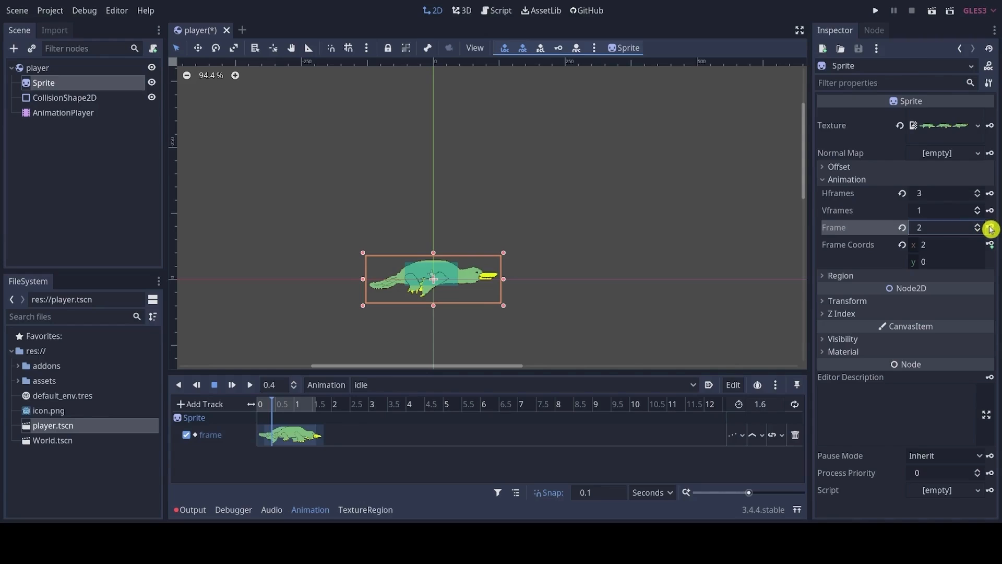
pyautogui.click(990, 228)
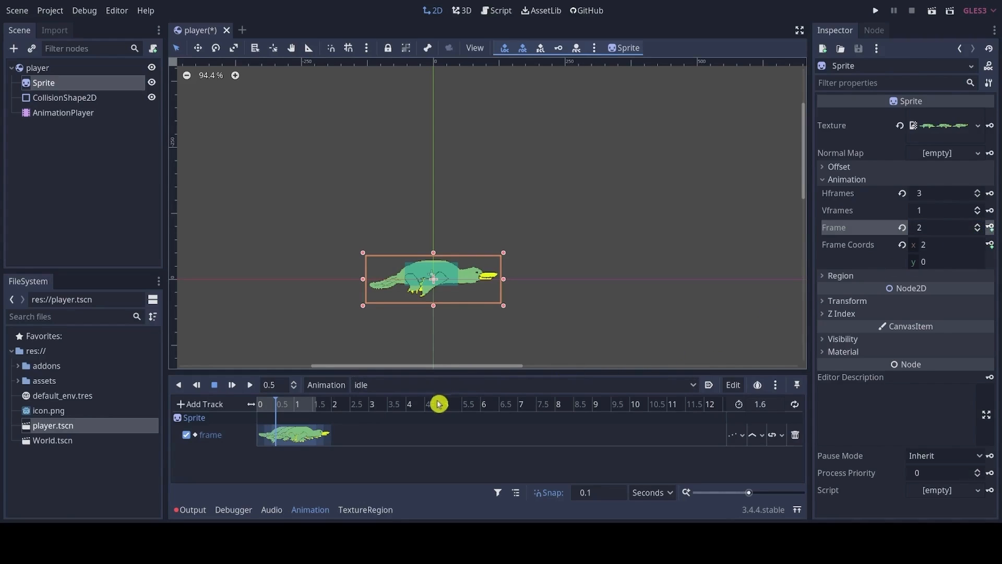
# - Enable looping for the idle animation and play it back
pyautogui.click(794, 407)
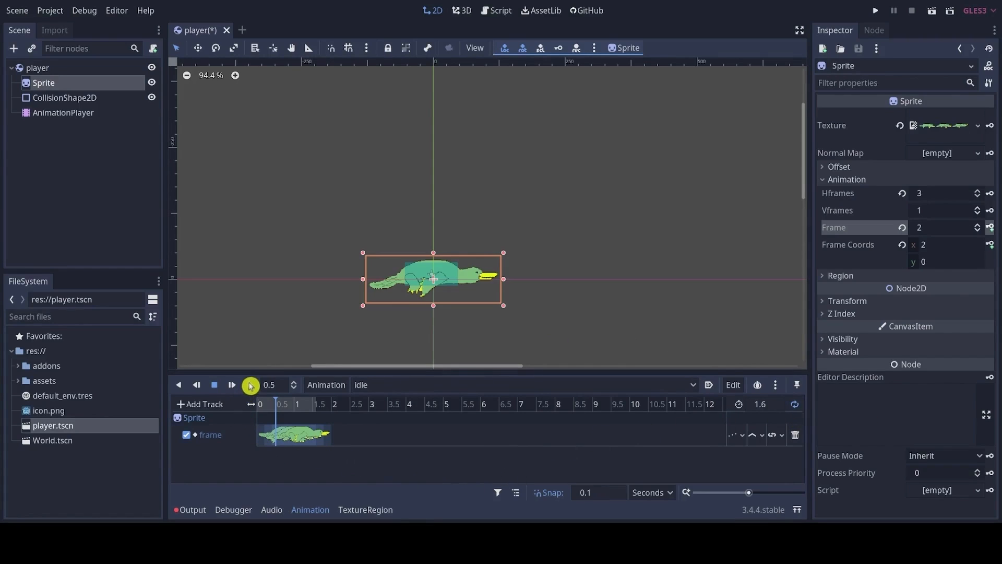
pyautogui.click(250, 385)
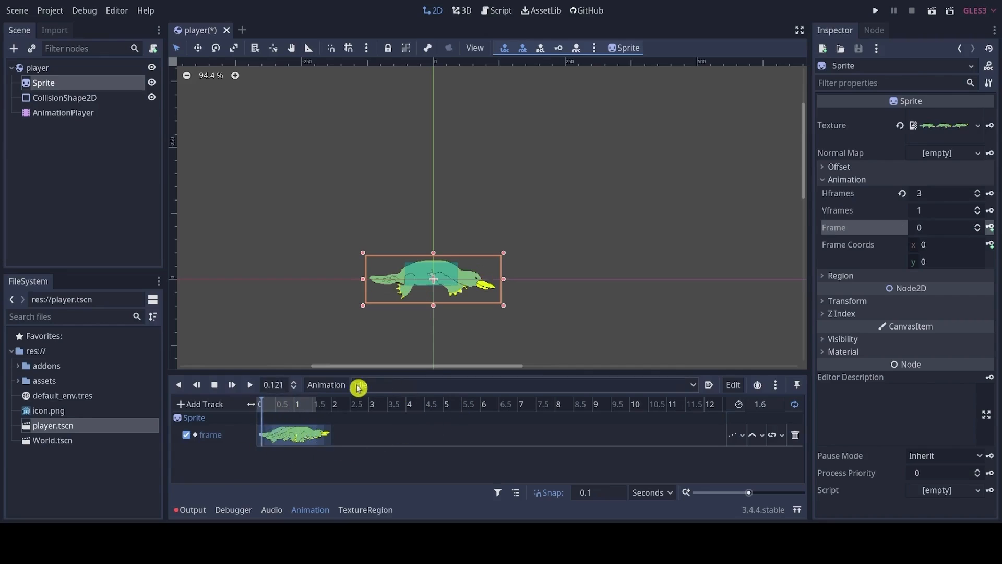
# - Create a new animation named swim with a length of 0.6 seconds
pyautogui.click(336, 385)
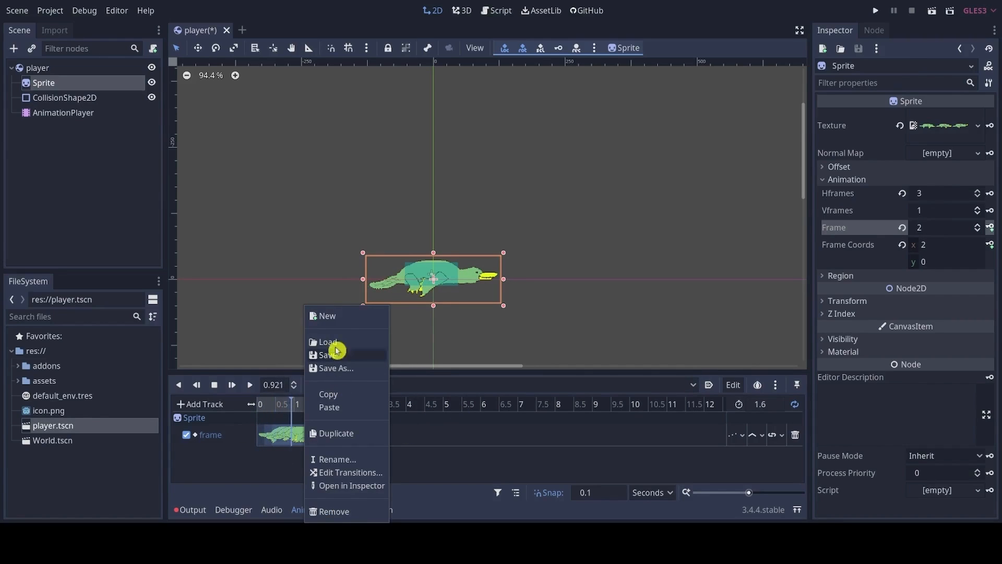
pyautogui.click(332, 315)
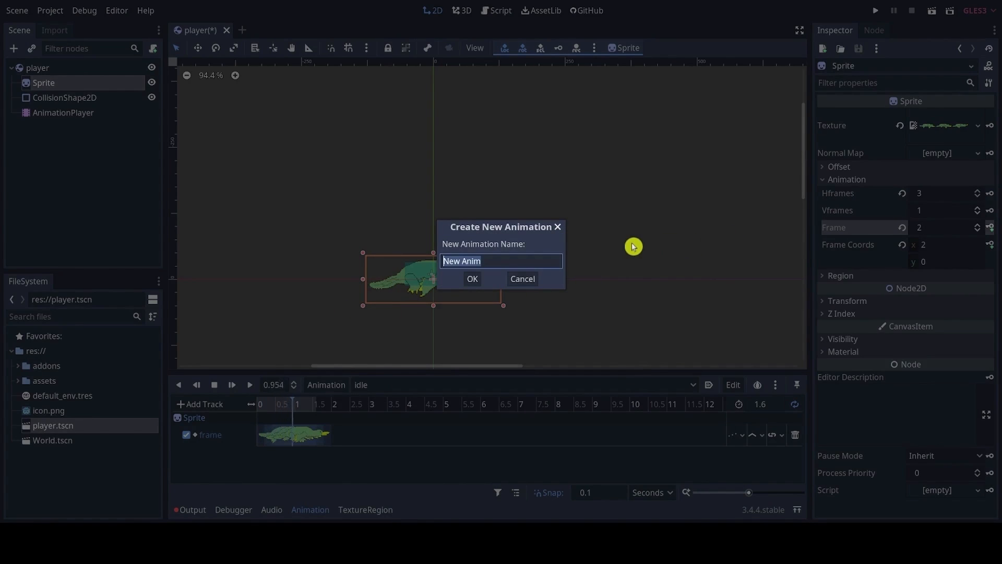
pyautogui.write('swim')
pyautogui.click(473, 279)
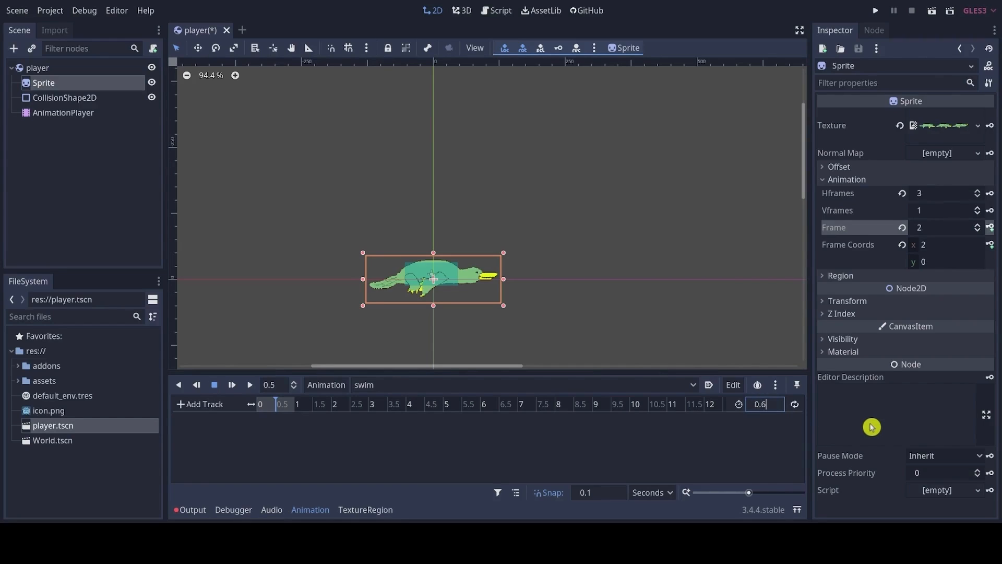
pyautogui.press('Return')
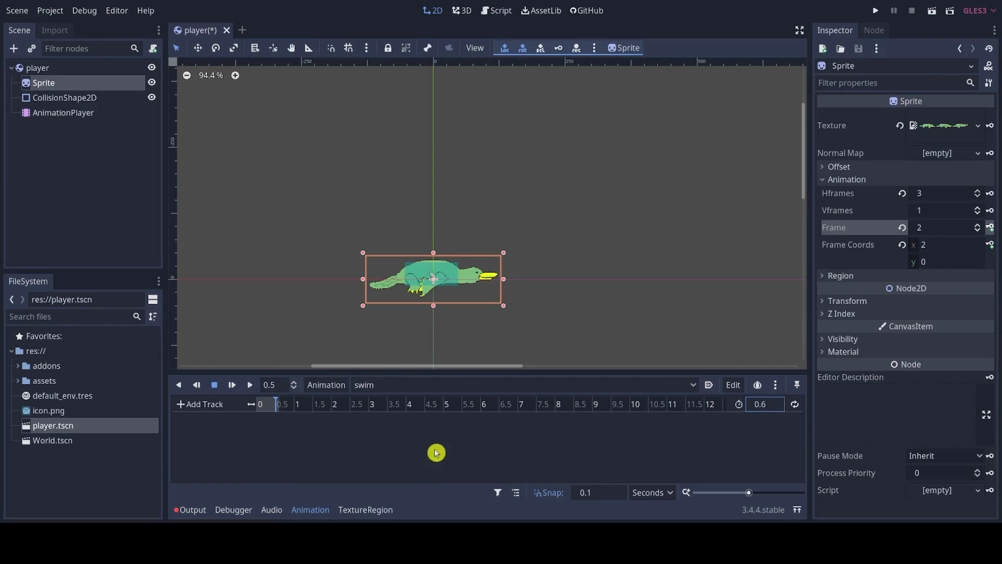
# - Key the Sprite's Frame value 0 at time 0 in the swim animation, creating its frame track and a RESET track
pyautogui.click(273, 385)
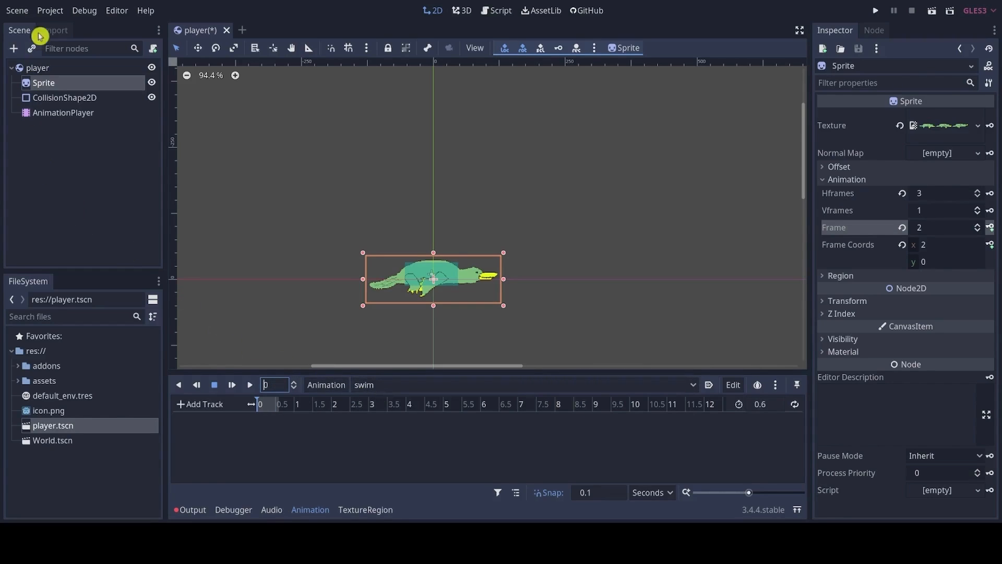
pyautogui.click(978, 232)
pyautogui.click(978, 231)
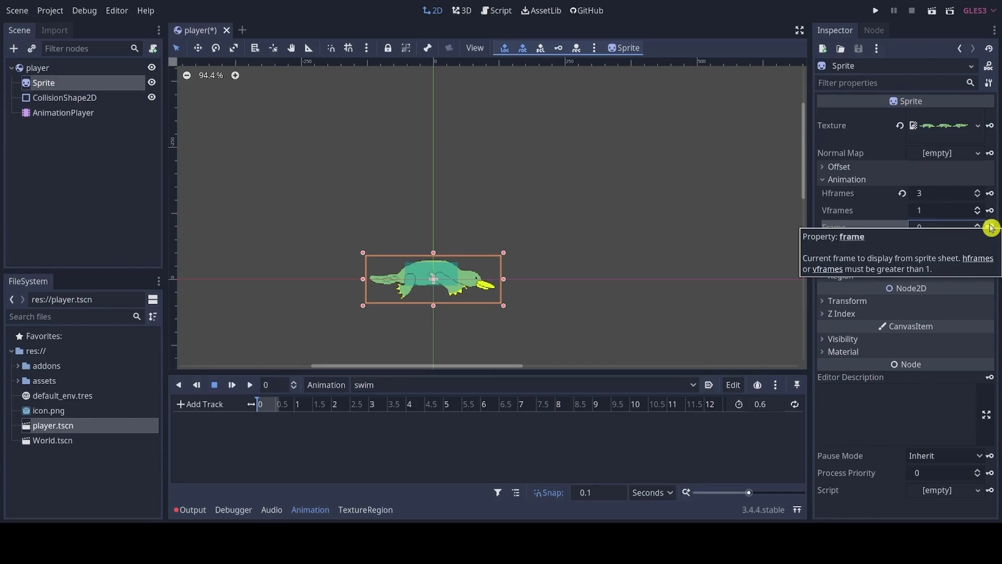
pyautogui.click(990, 228)
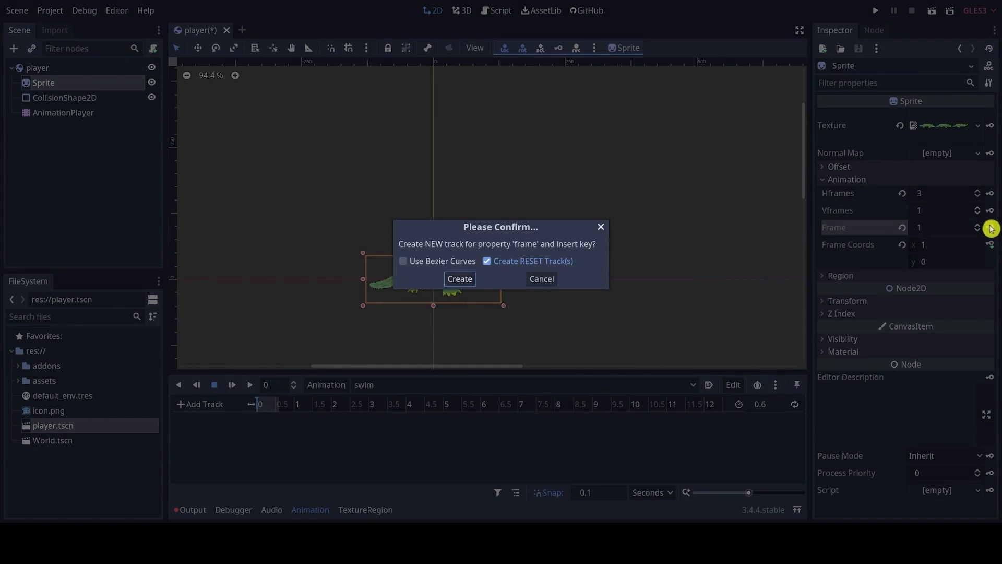
pyautogui.click(468, 281)
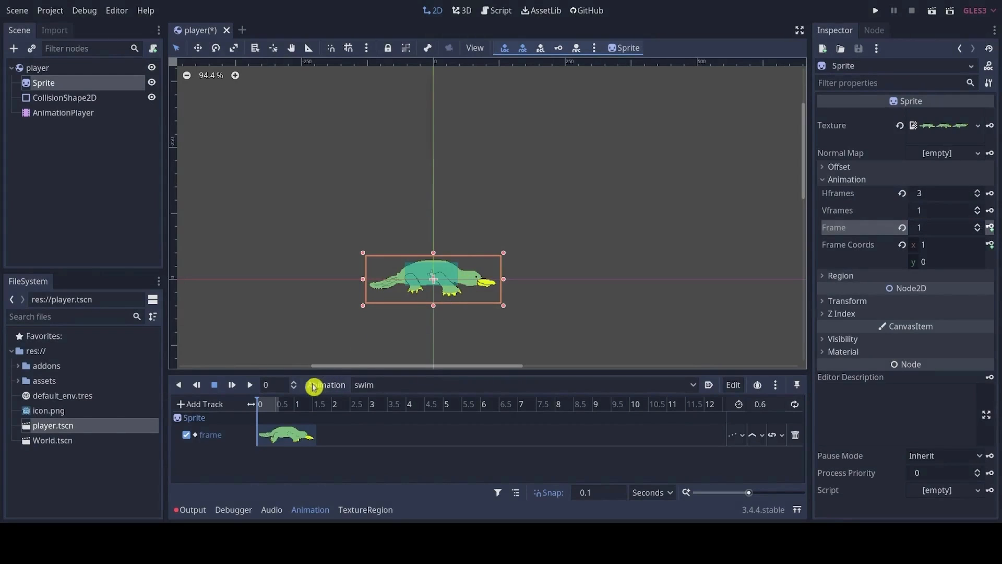
# - Key the Sprite's Frame value 1 at 0.2 seconds in the swim animation
pyautogui.click(270, 386)
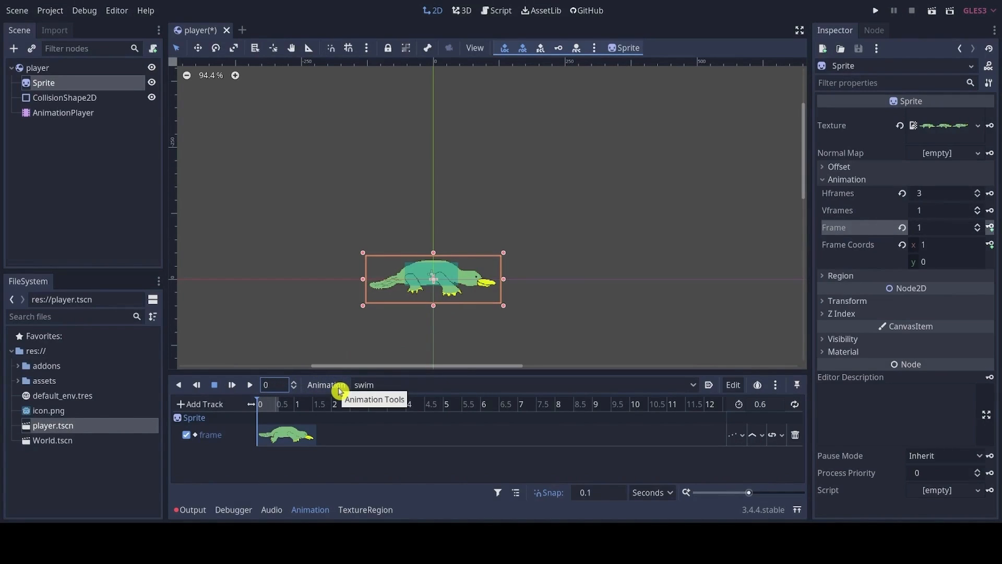
pyautogui.press('Return')
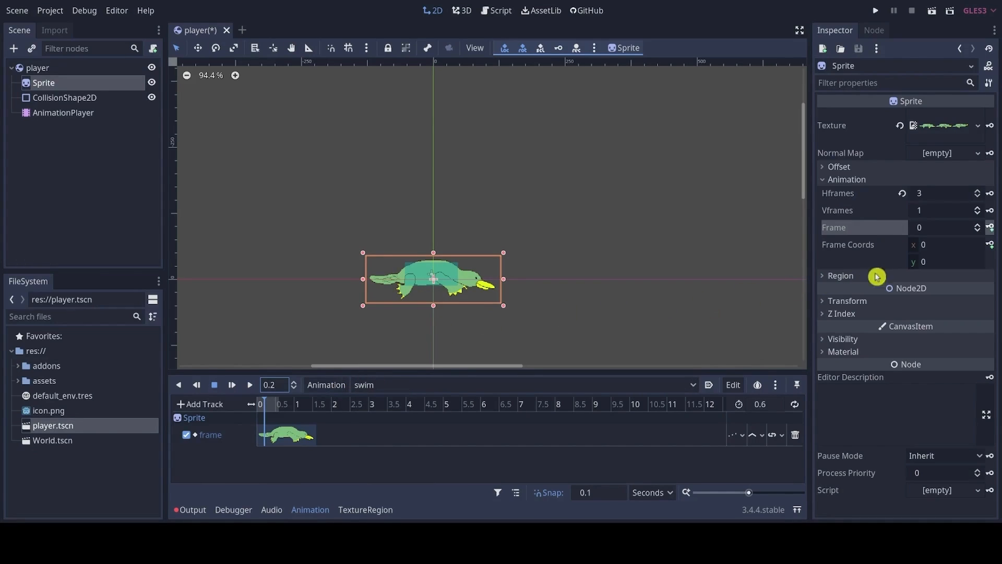
pyautogui.click(980, 226)
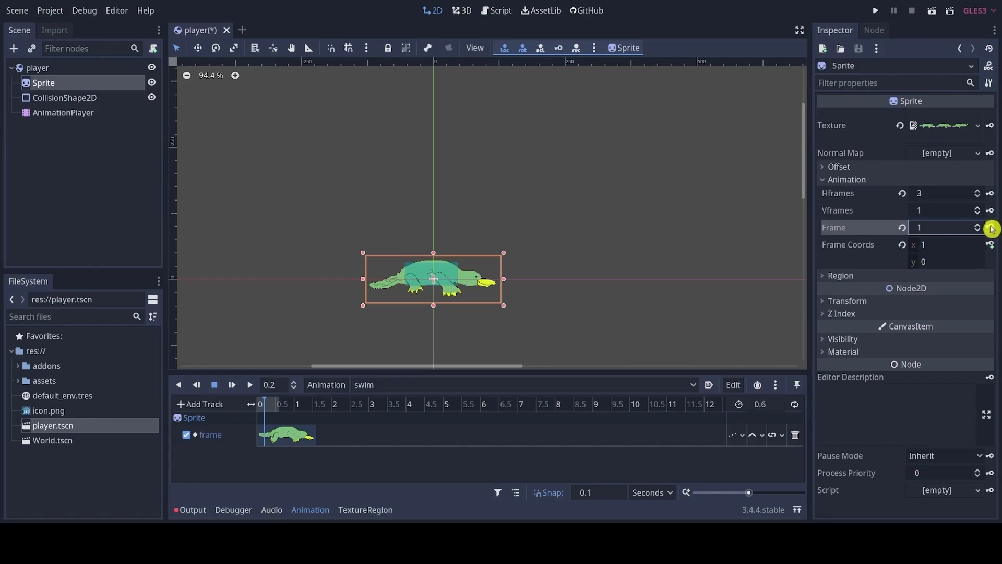
pyautogui.click(991, 229)
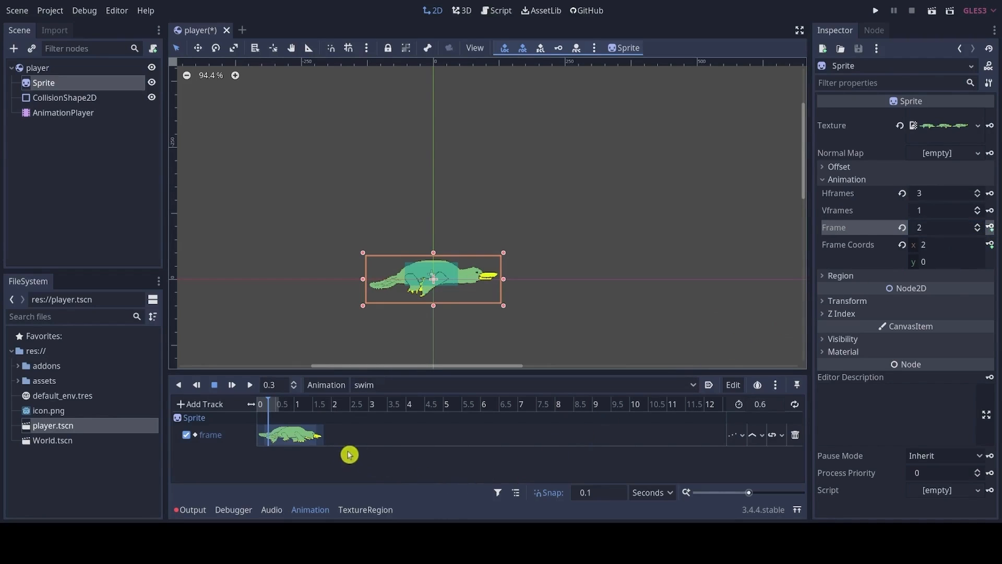
# - Key the Sprite's Frame value 2 at 0.4 seconds in the swim animation and enable looping for it
pyautogui.click(275, 385)
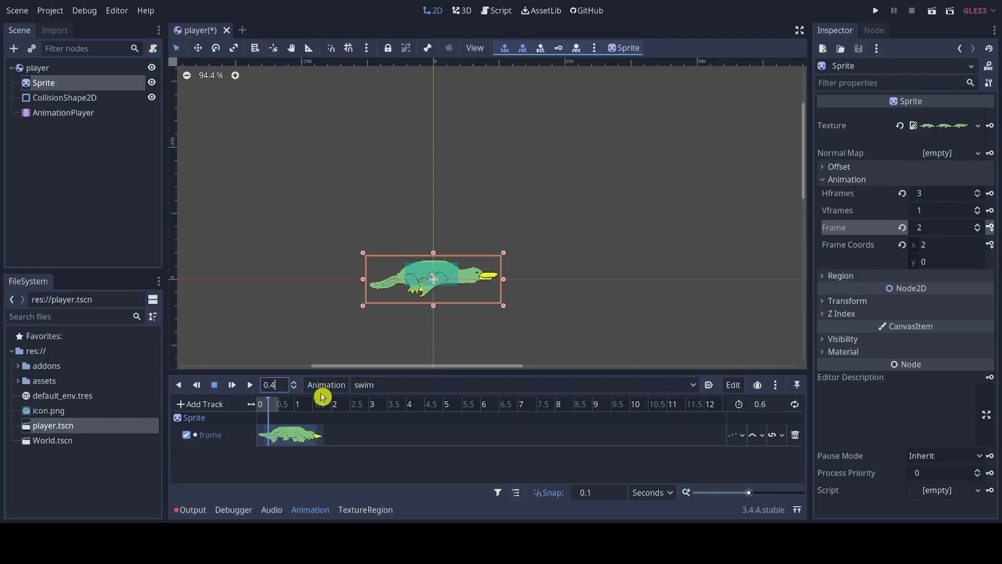
pyautogui.press('Return')
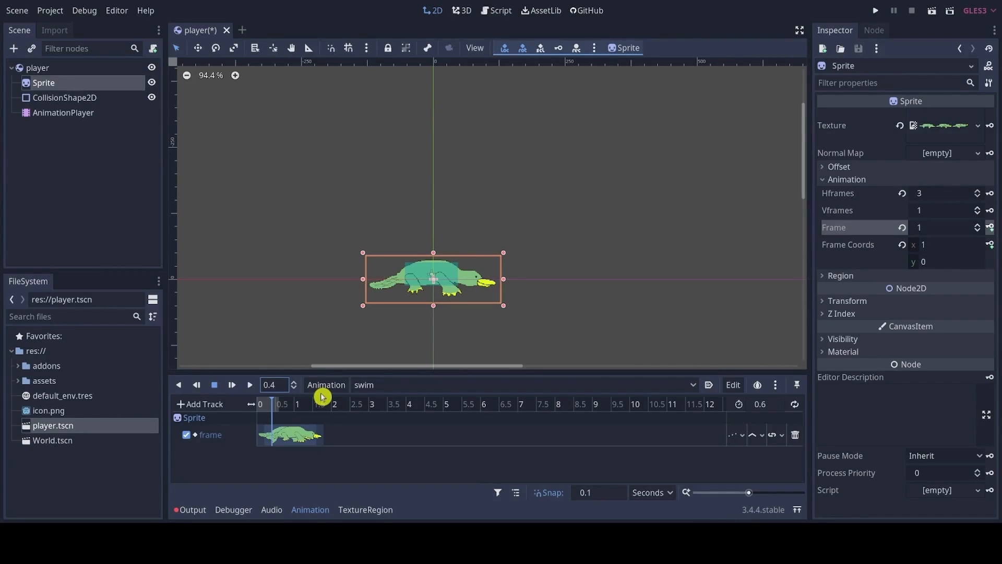
pyautogui.click(980, 226)
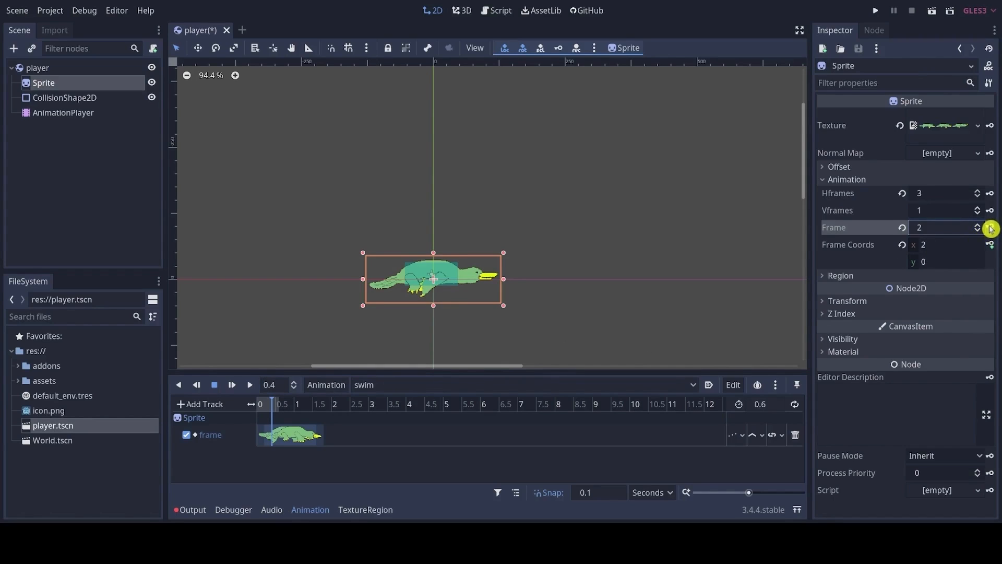
pyautogui.click(991, 228)
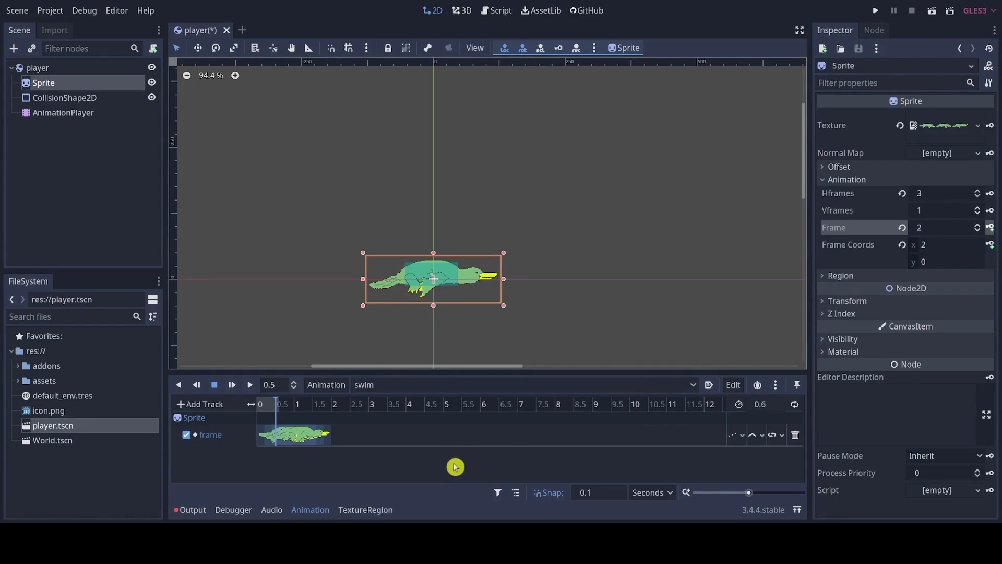
pyautogui.click(795, 406)
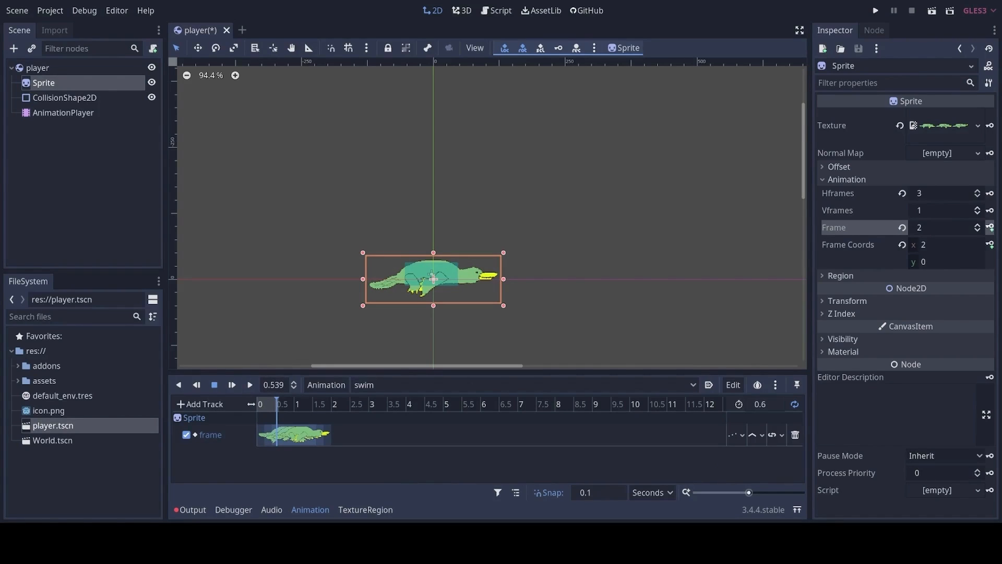
# - Open the World scene and instance player.tscn as a child of the World node
pyautogui.doubleClick(73, 440)
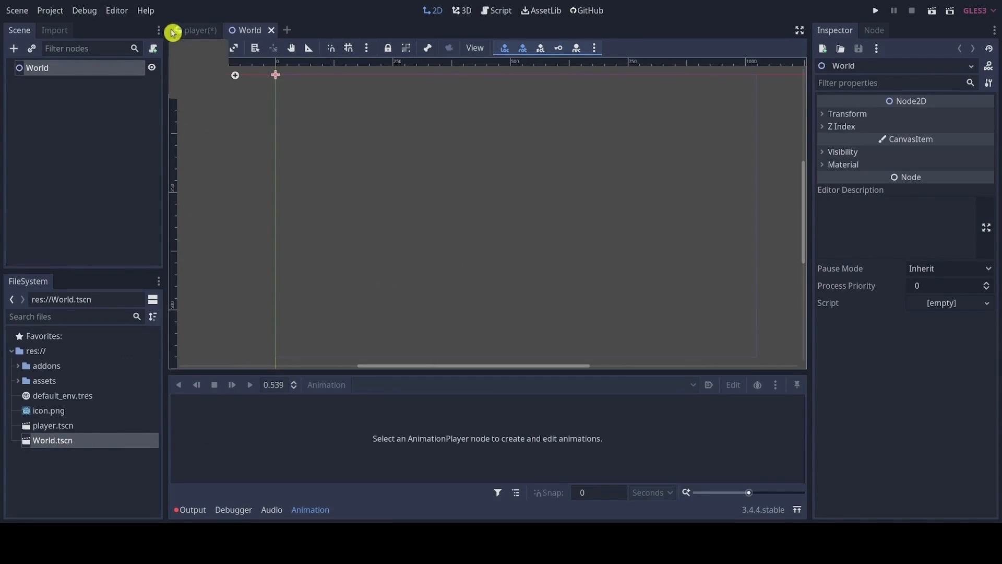
pyautogui.click(31, 48)
pyautogui.scroll(-1, 497, 298)
pyautogui.scroll(-3, 496, 297)
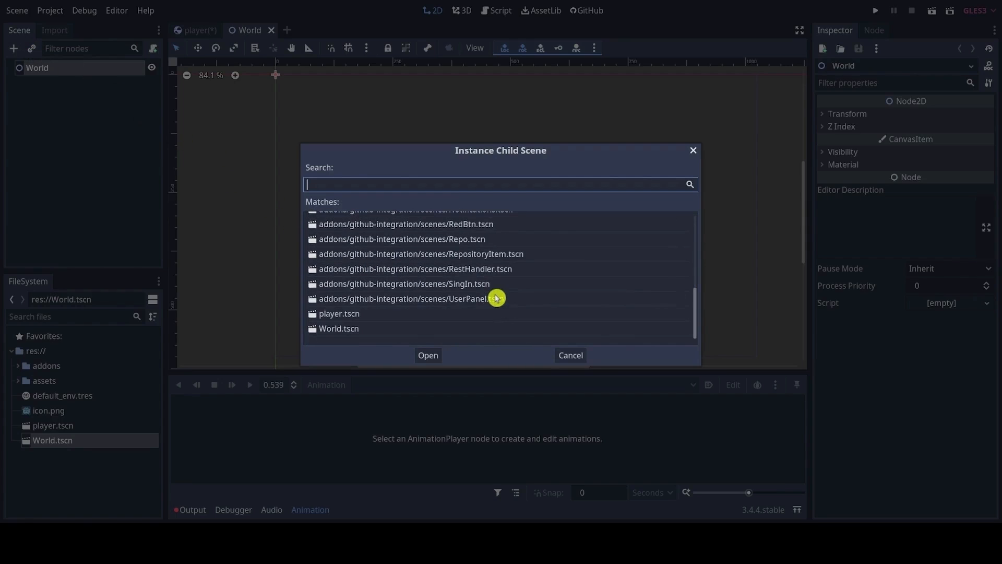
pyautogui.click(353, 317)
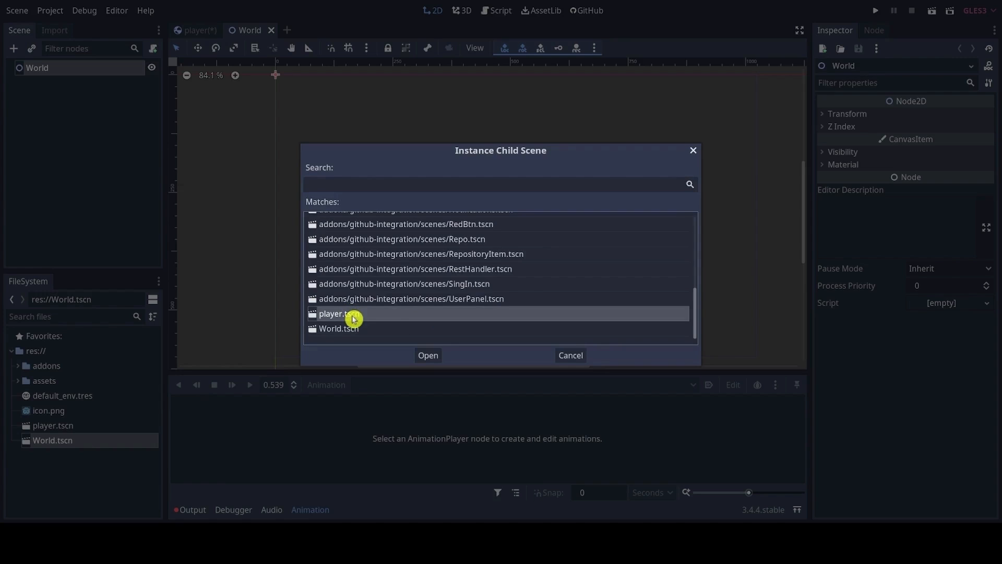
pyautogui.click(426, 357)
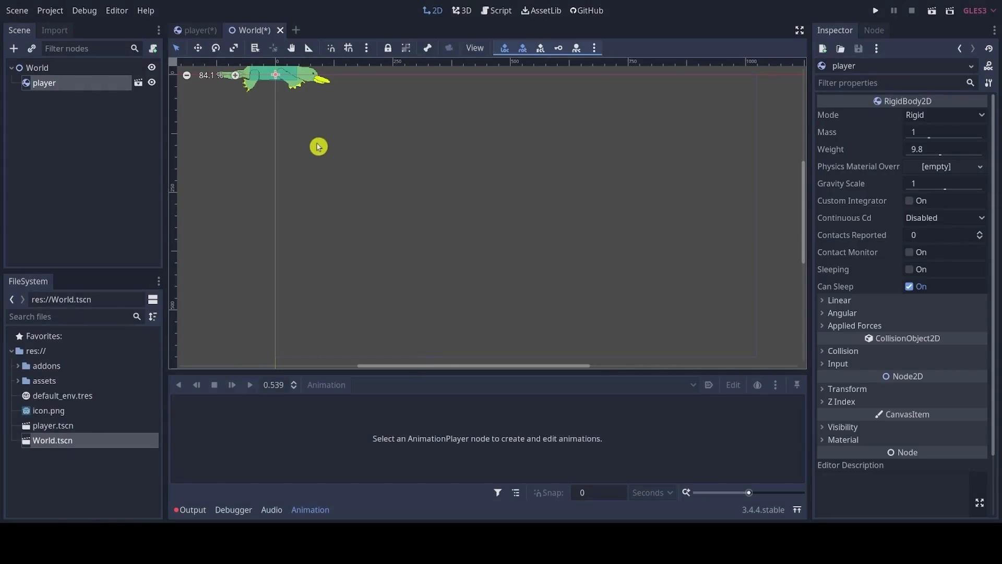
# - Move the player instance down from the origin into the lower-left area of the World scene's viewport frame and save all scenes
pyautogui.scroll(-1, 428, 166)
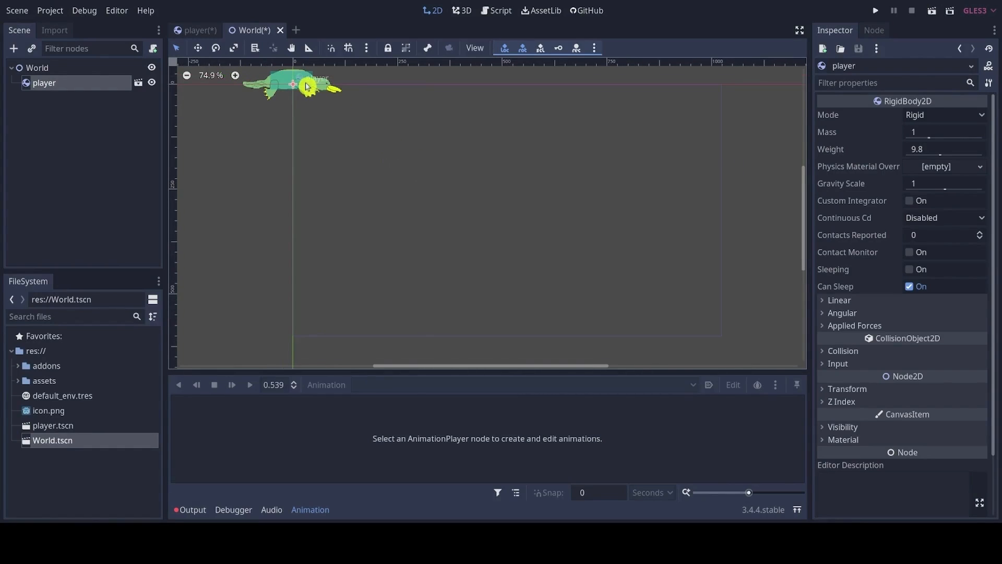
pyautogui.moveTo(308, 86); pyautogui.dragTo(365, 247)
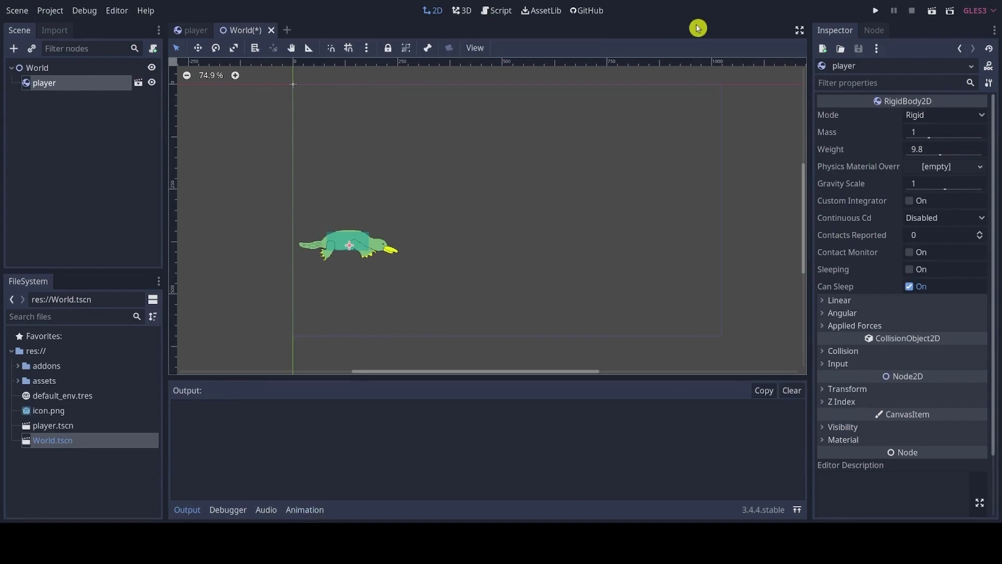
pyautogui.click(19, 10)
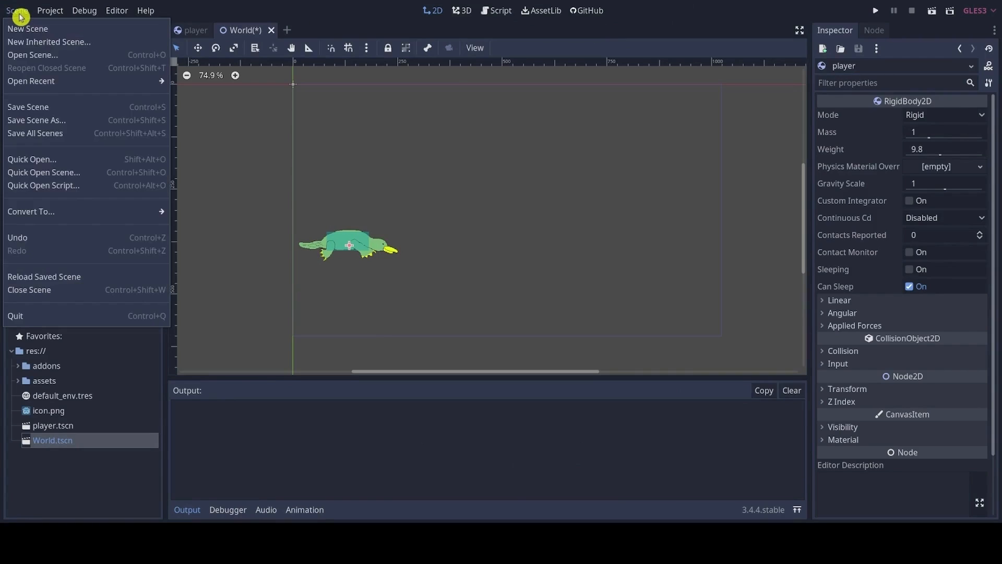
pyautogui.click(43, 136)
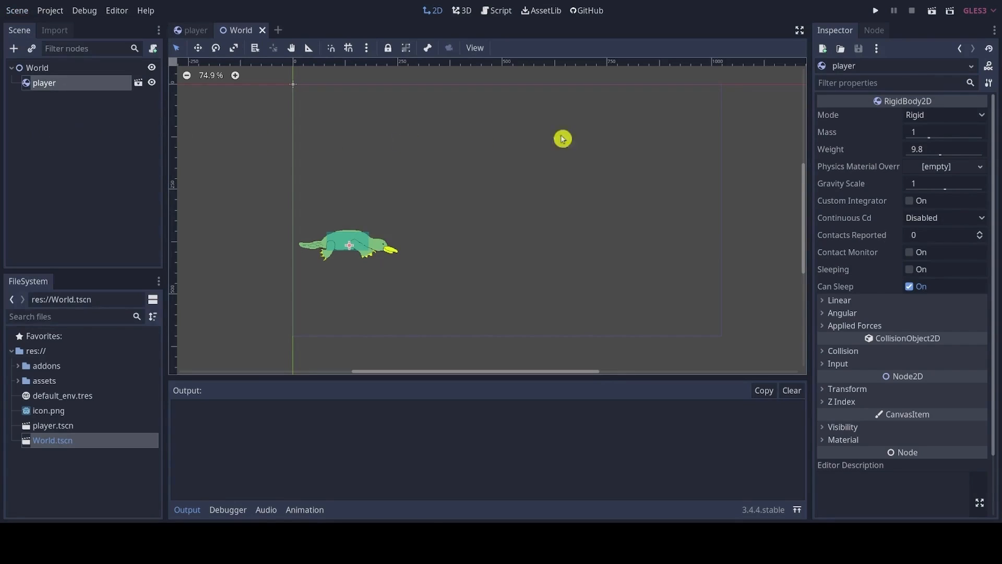
# - Run the project to check the player in the World scene, and close the game window
pyautogui.click(876, 11)
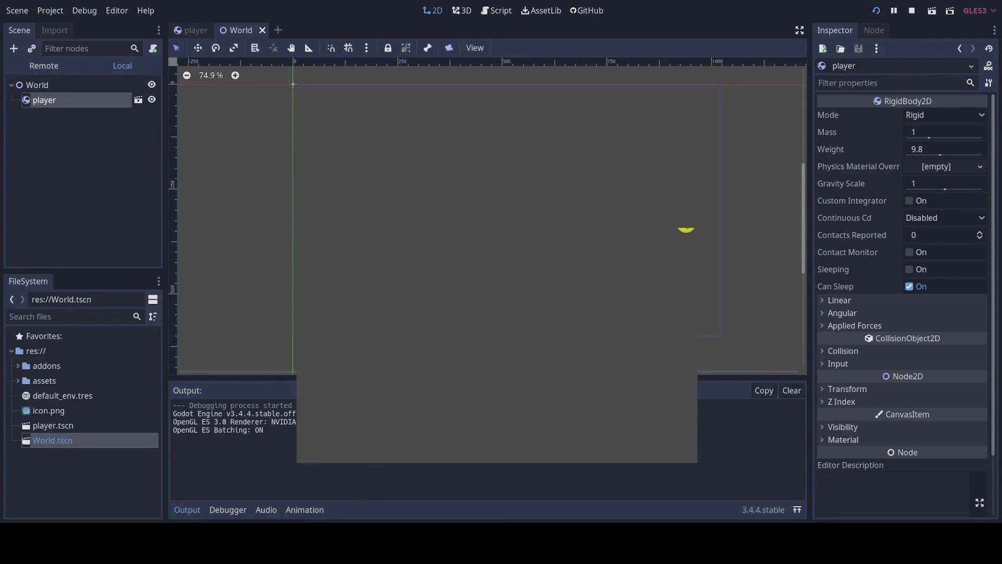
pyautogui.click(686, 229)
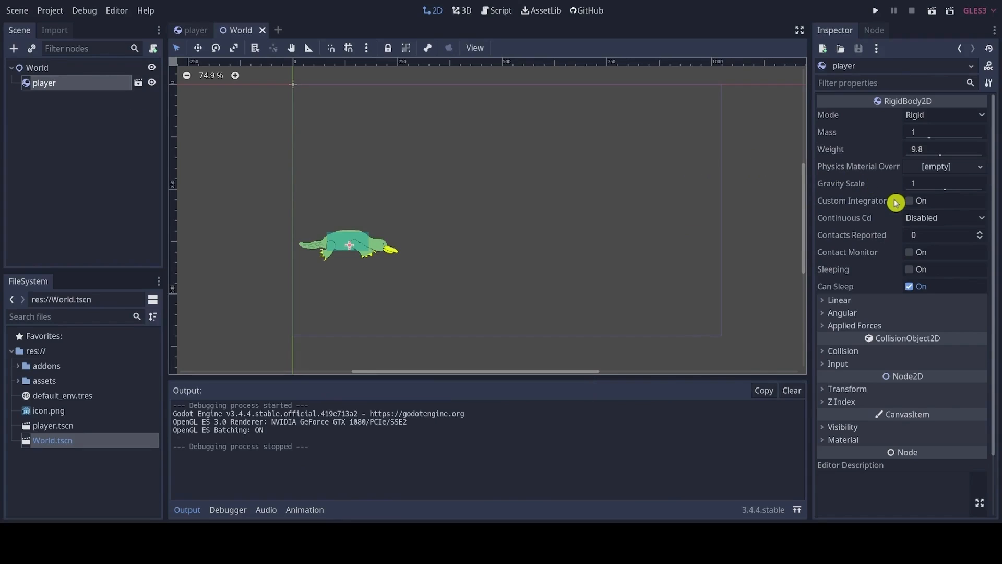
pyautogui.moveTo(894, 180)
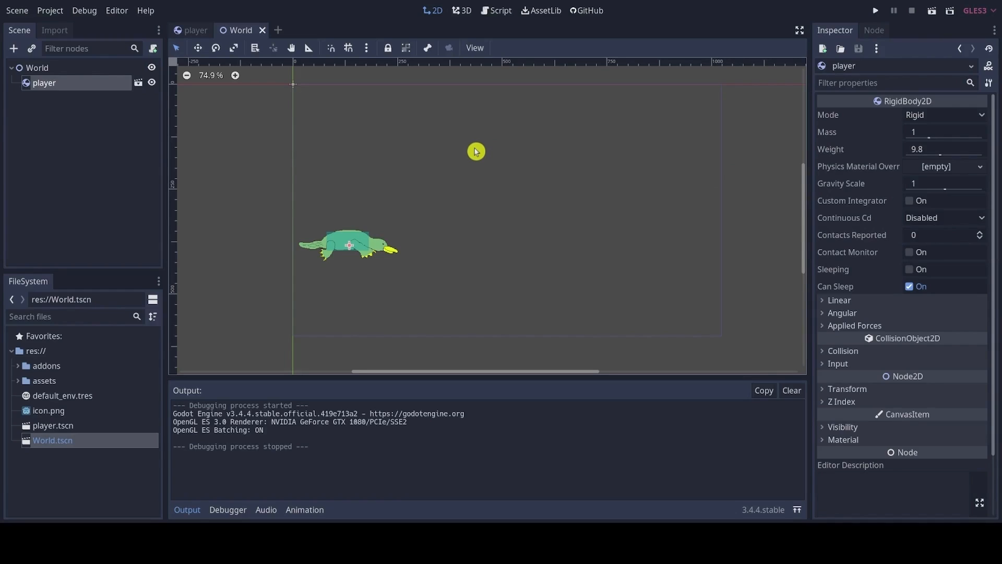
# - Set the idle animation of the player scene's AnimationPlayer to autoplay on load and save the scene
pyautogui.click(185, 30)
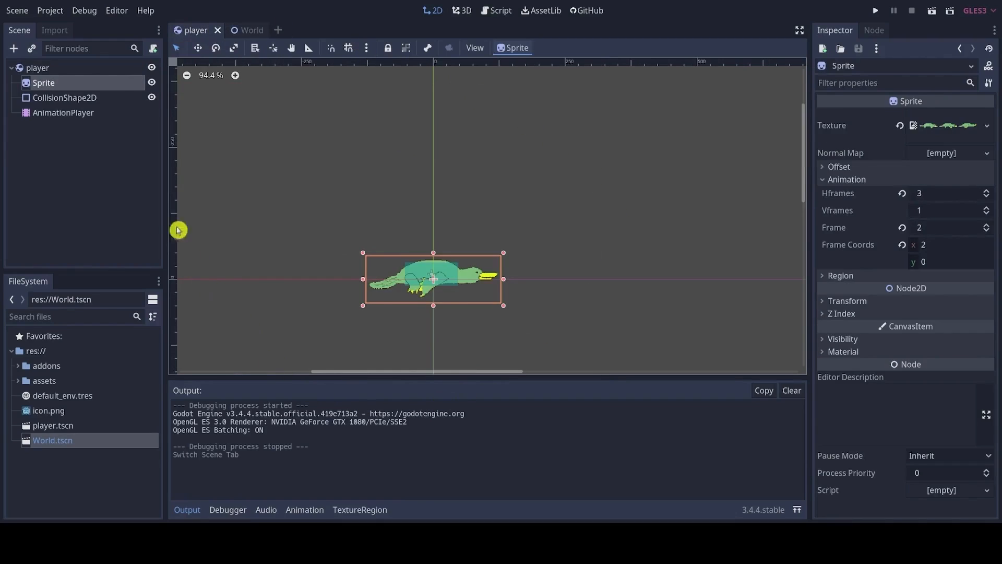
pyautogui.click(116, 114)
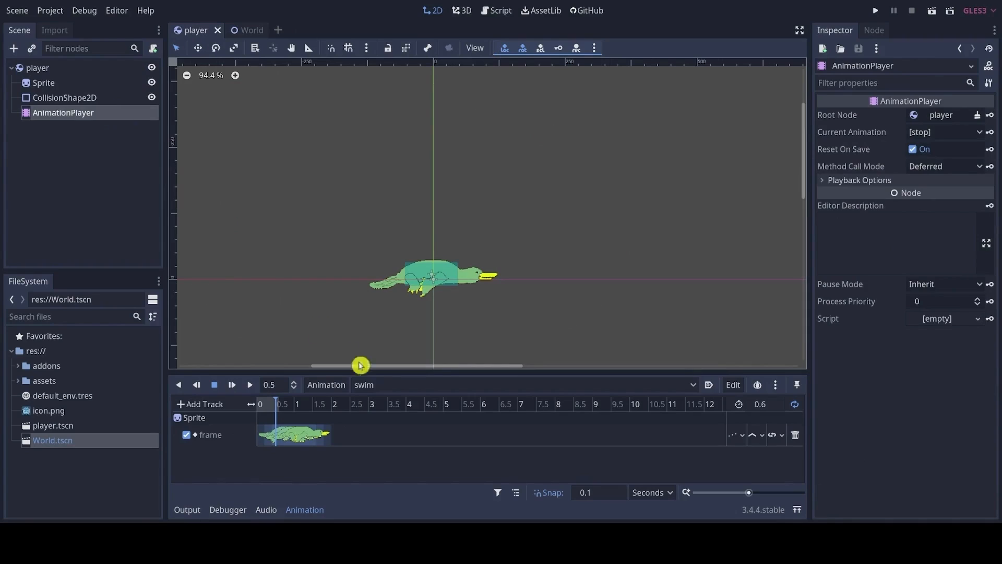
pyautogui.click(692, 385)
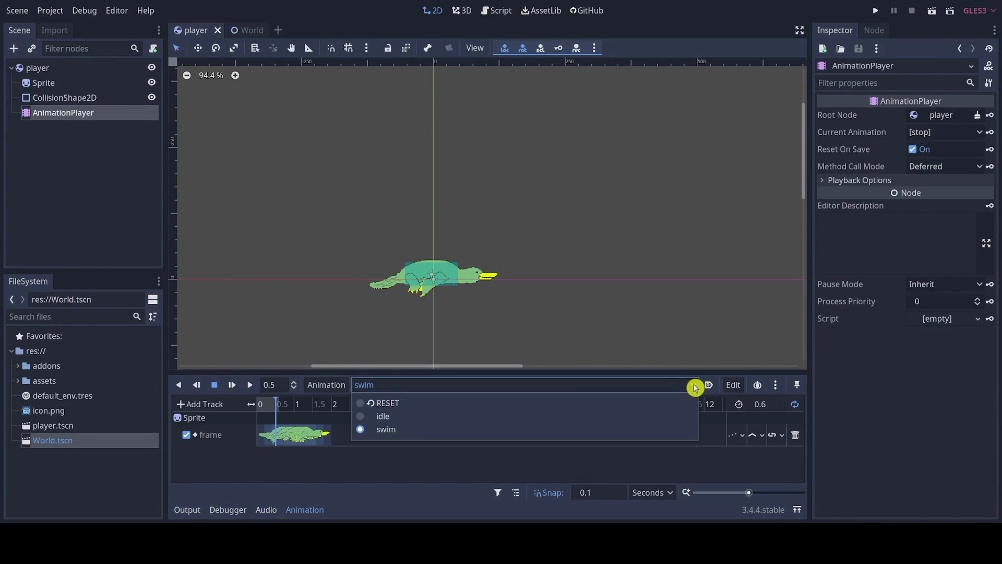
pyautogui.click(469, 417)
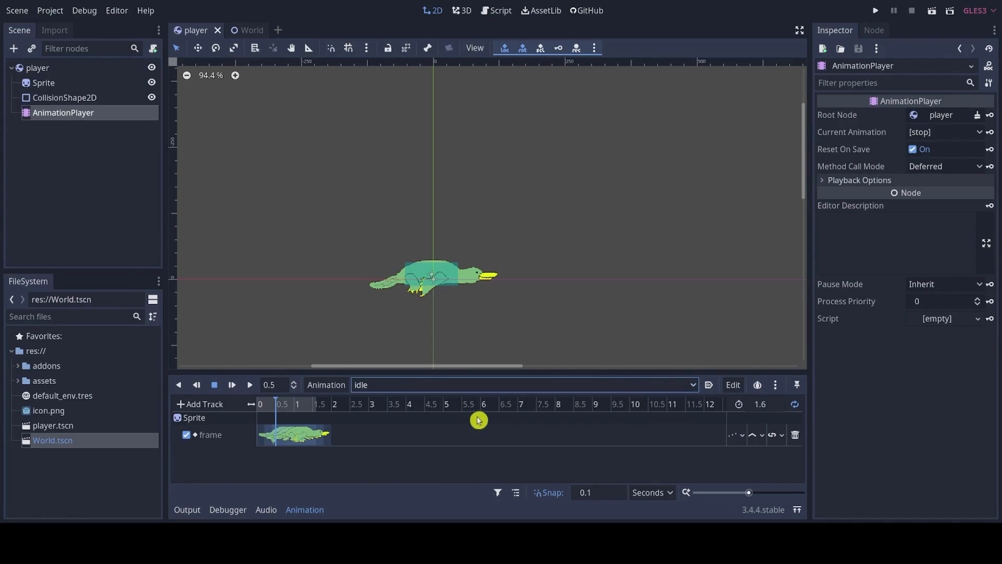
pyautogui.click(710, 385)
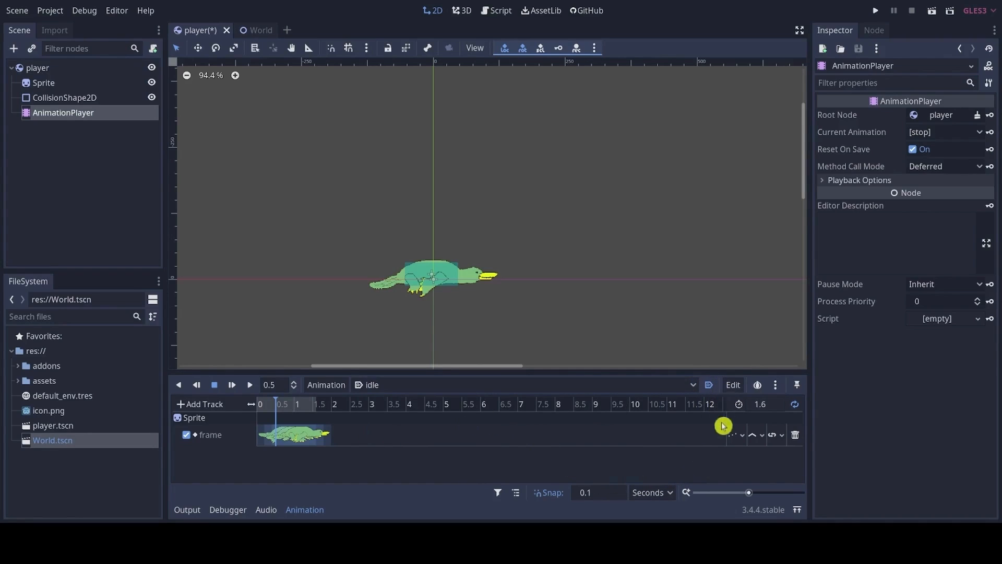
pyautogui.hotkey('ctrl', 's')
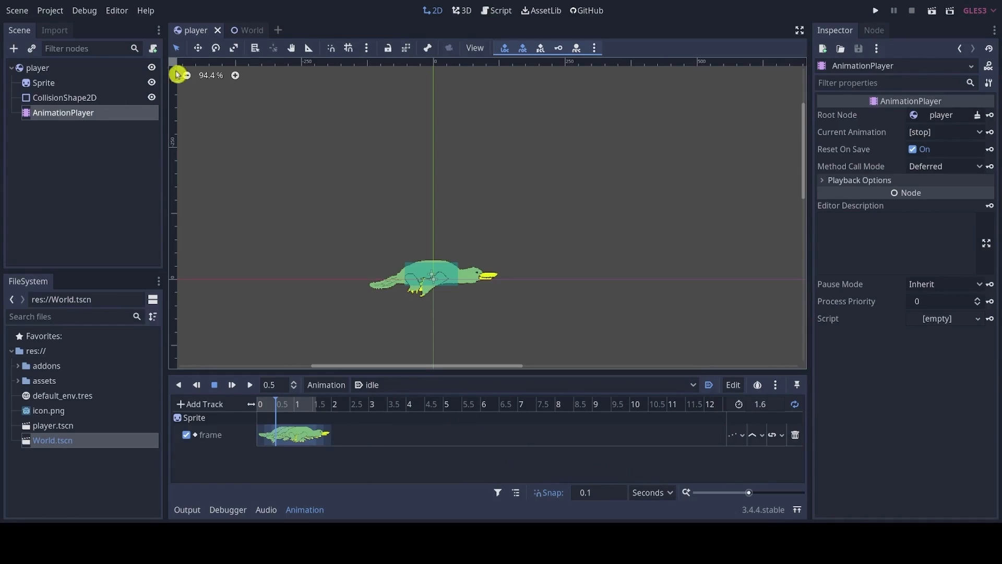
# - Return to the World scene and run the project again to check the idle autoplay, closing the game window when finished
pyautogui.click(257, 29)
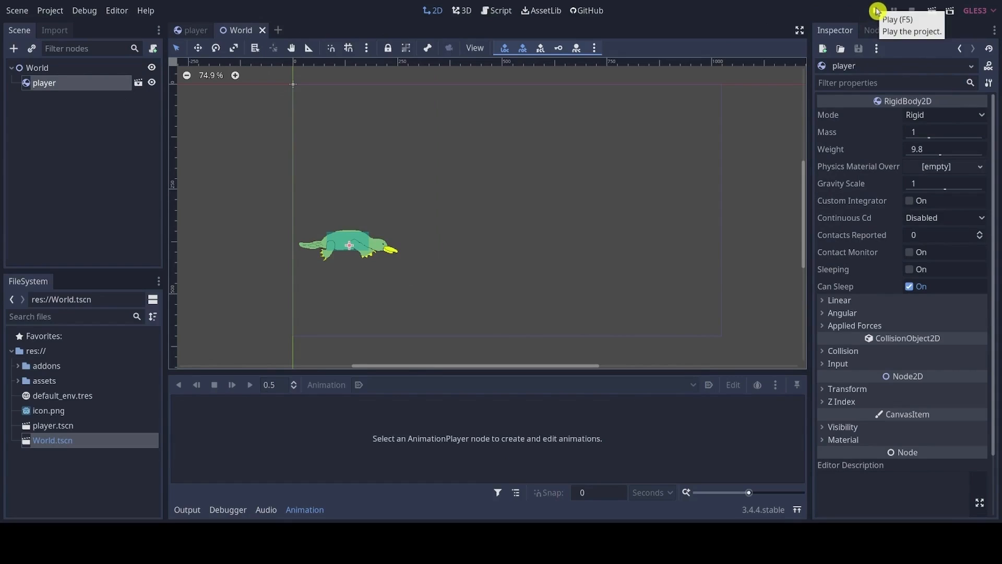
pyautogui.click(877, 11)
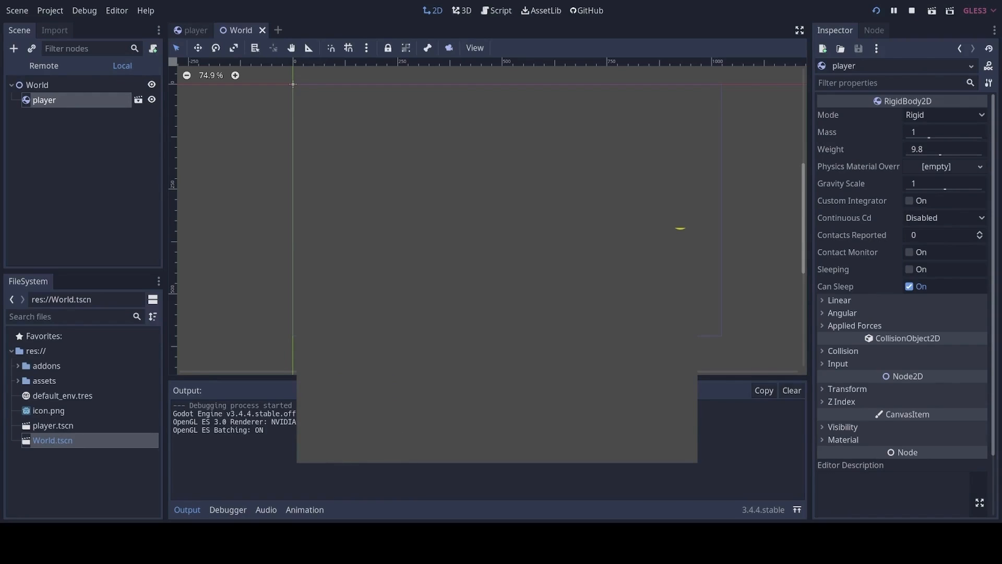
pyautogui.click(683, 220)
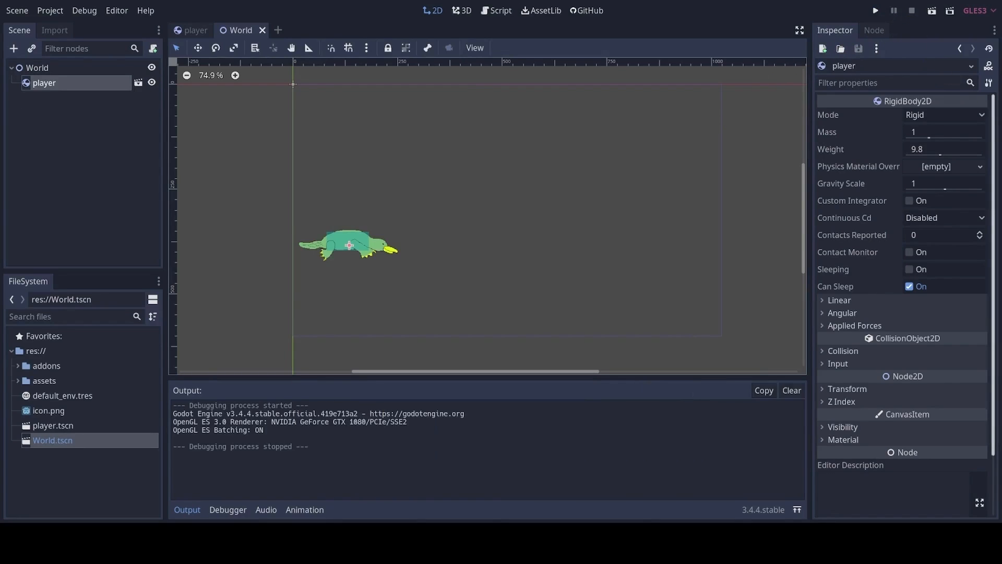